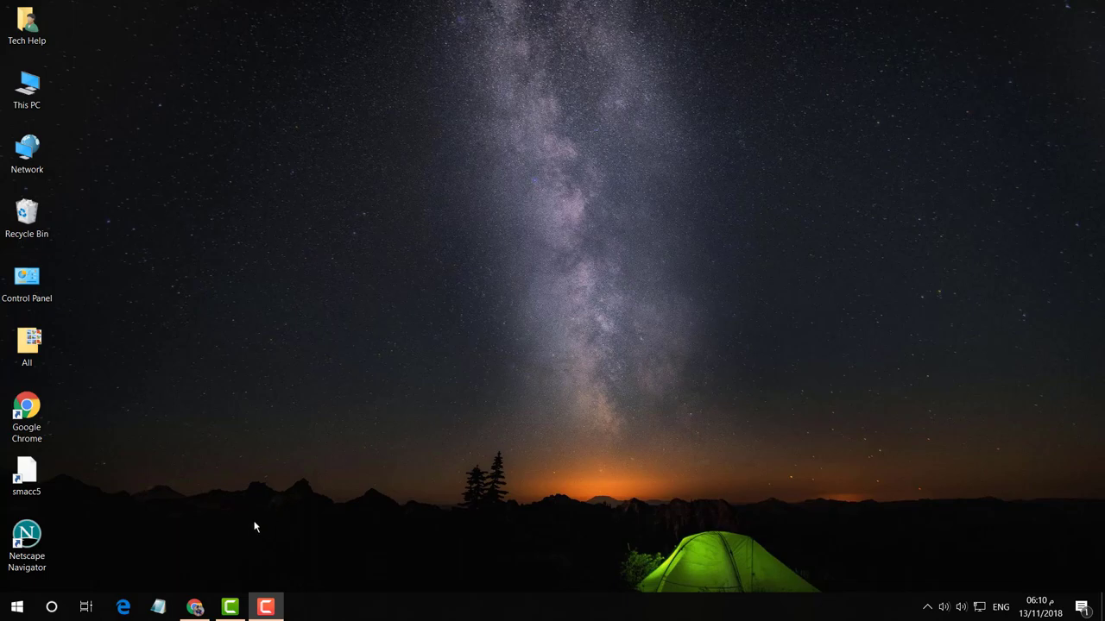
Step: Search Google for 'portable apps' and open the PortableApps.com site
click(196, 608)
click(315, 133)
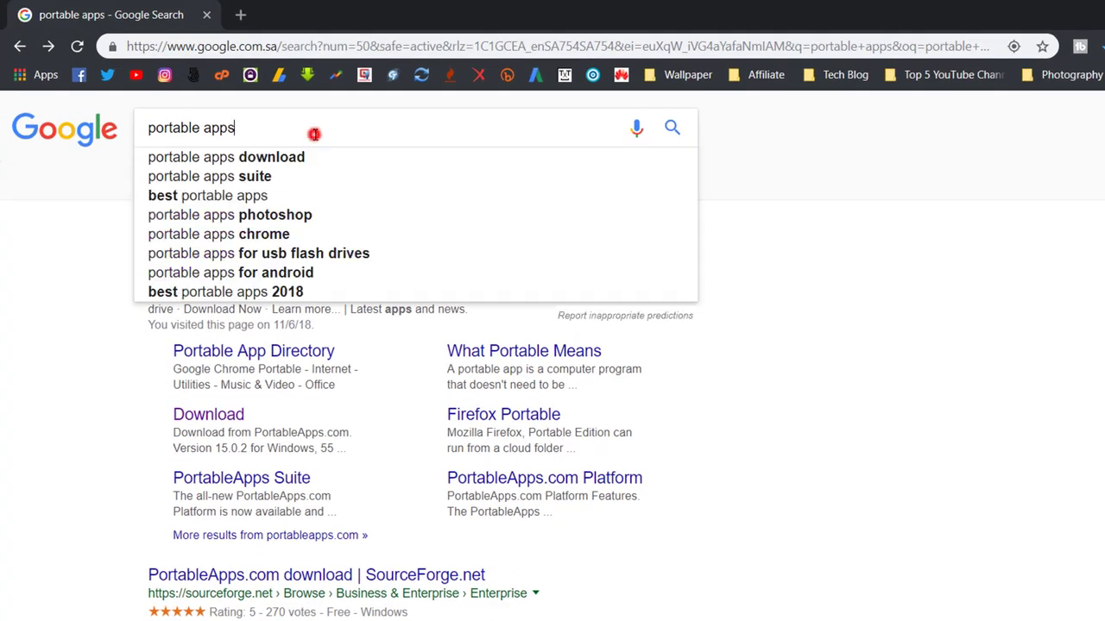
click(672, 127)
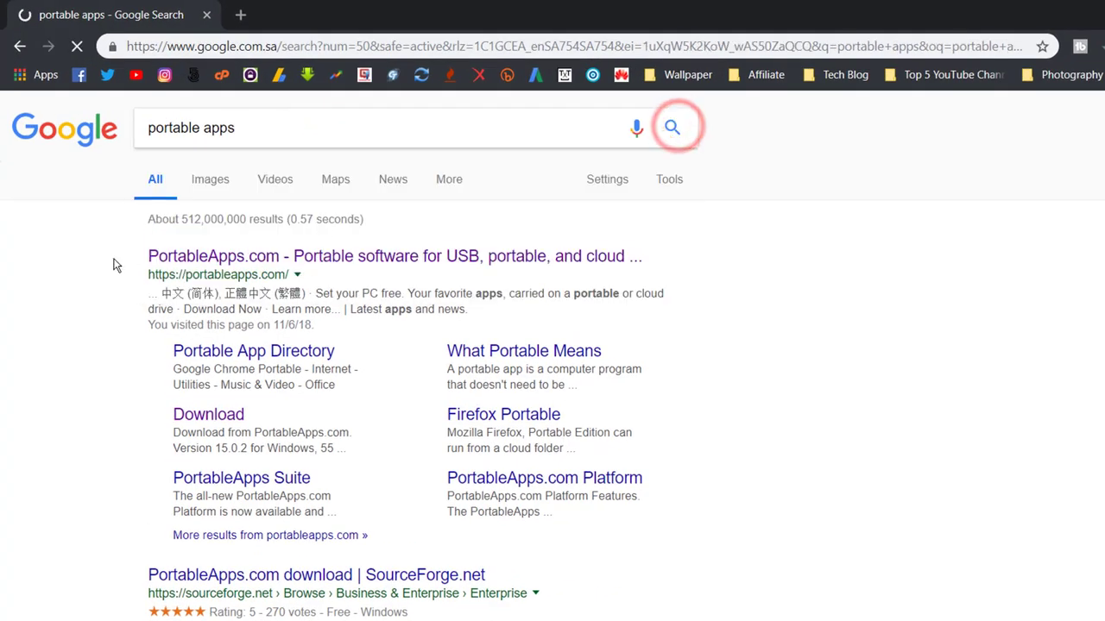
click(344, 262)
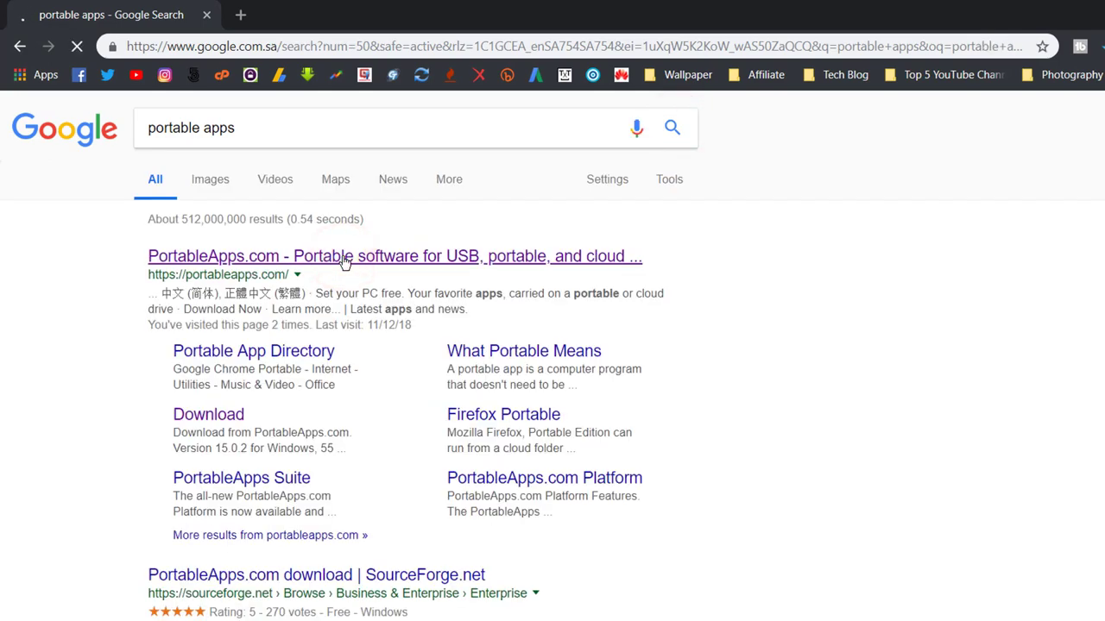
Step: Download the PortableApps.com Platform installer from the platform download page
scroll(797, 508, down, 2)
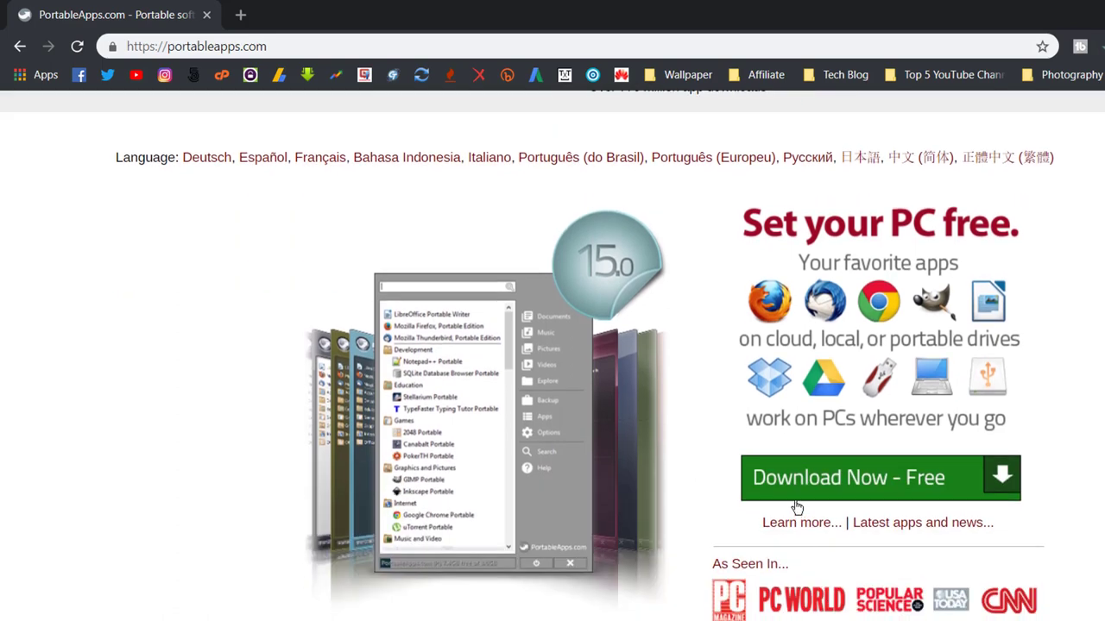
click(869, 486)
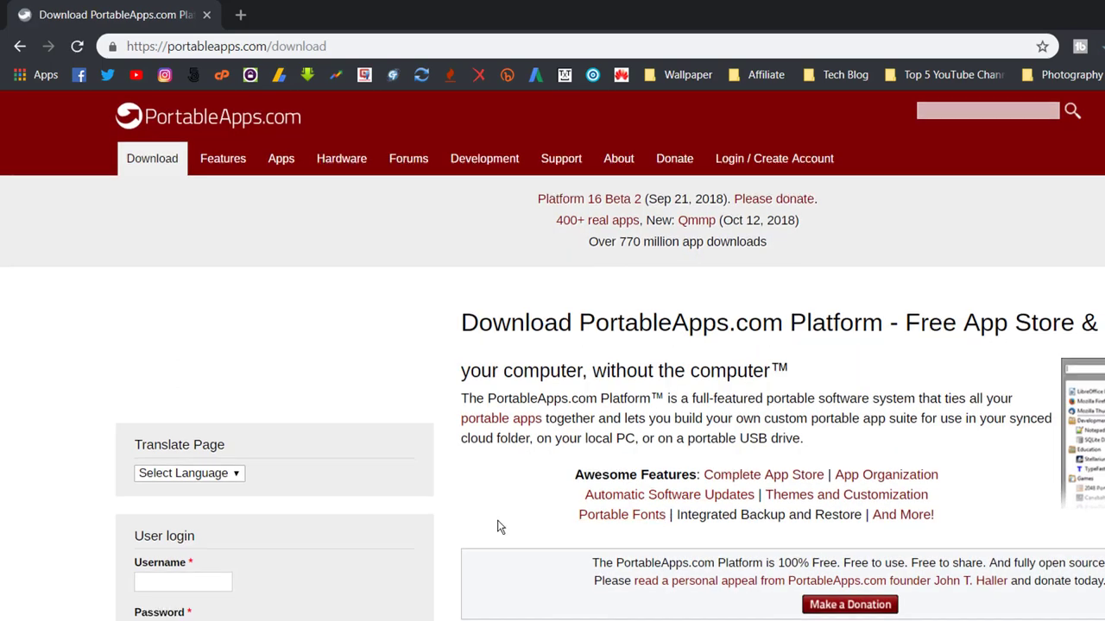
scroll(501, 526, down, 2)
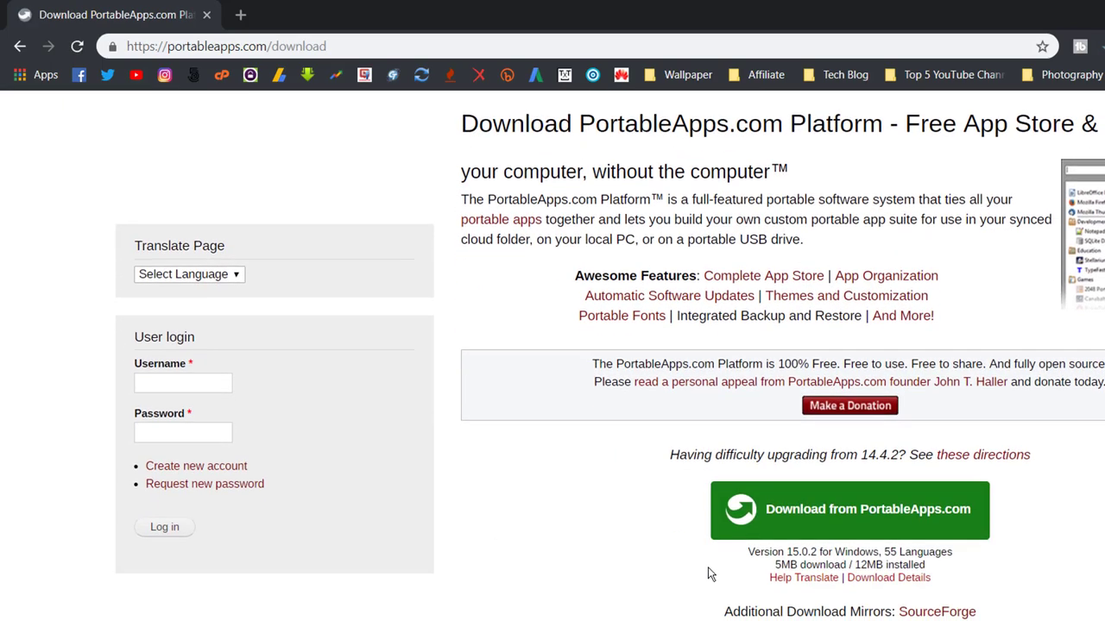
click(841, 518)
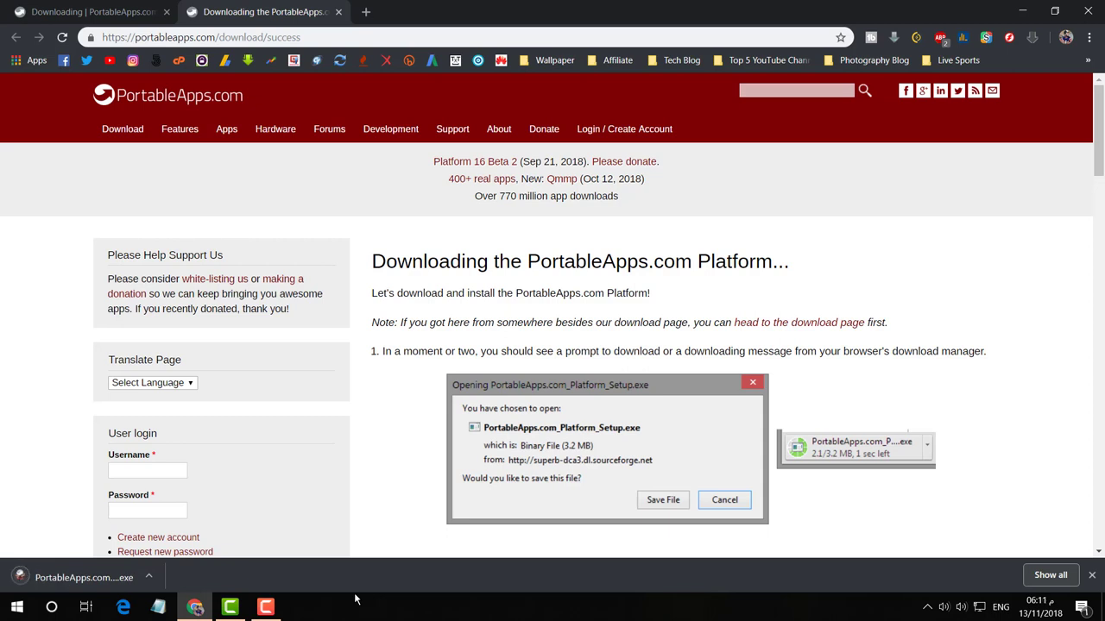
Step: Run the downloaded installer and accept English as the installer language
click(54, 578)
click(610, 315)
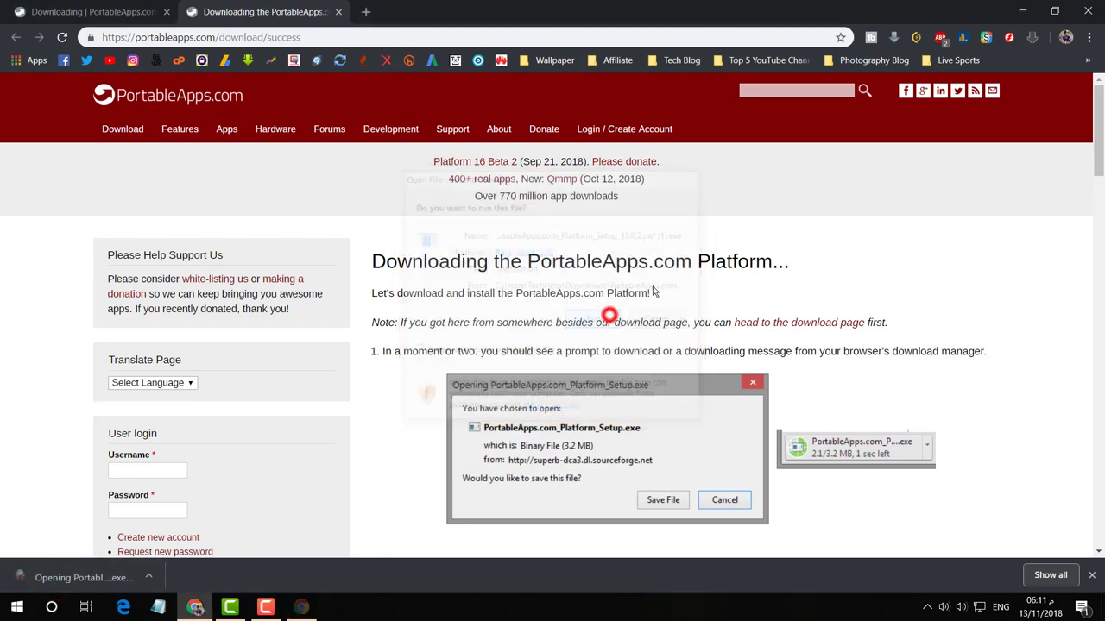
click(1022, 11)
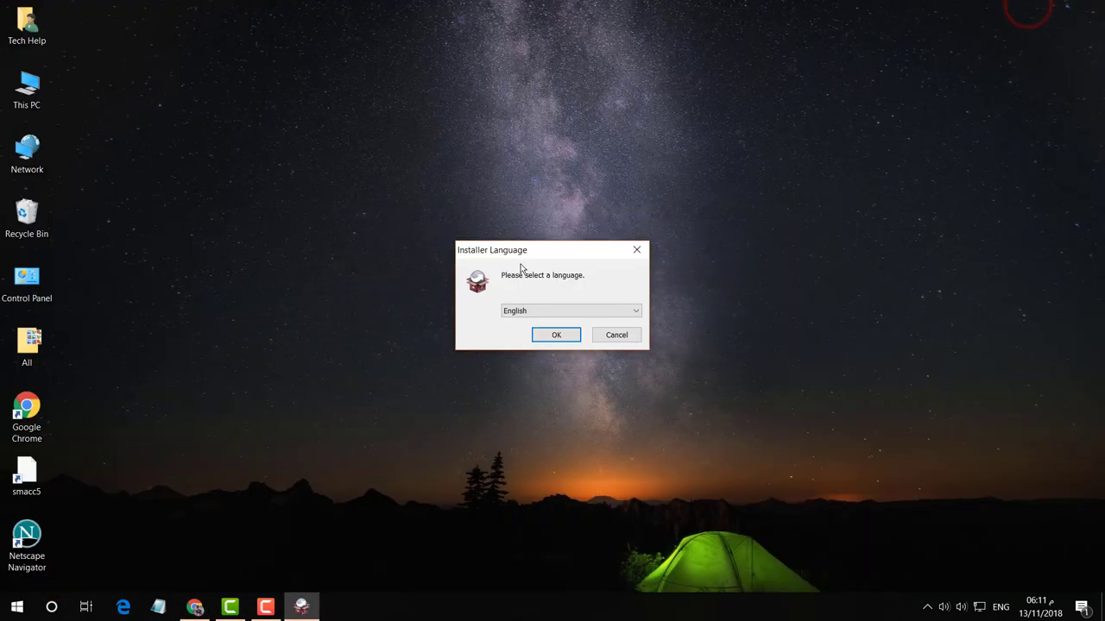
click(552, 257)
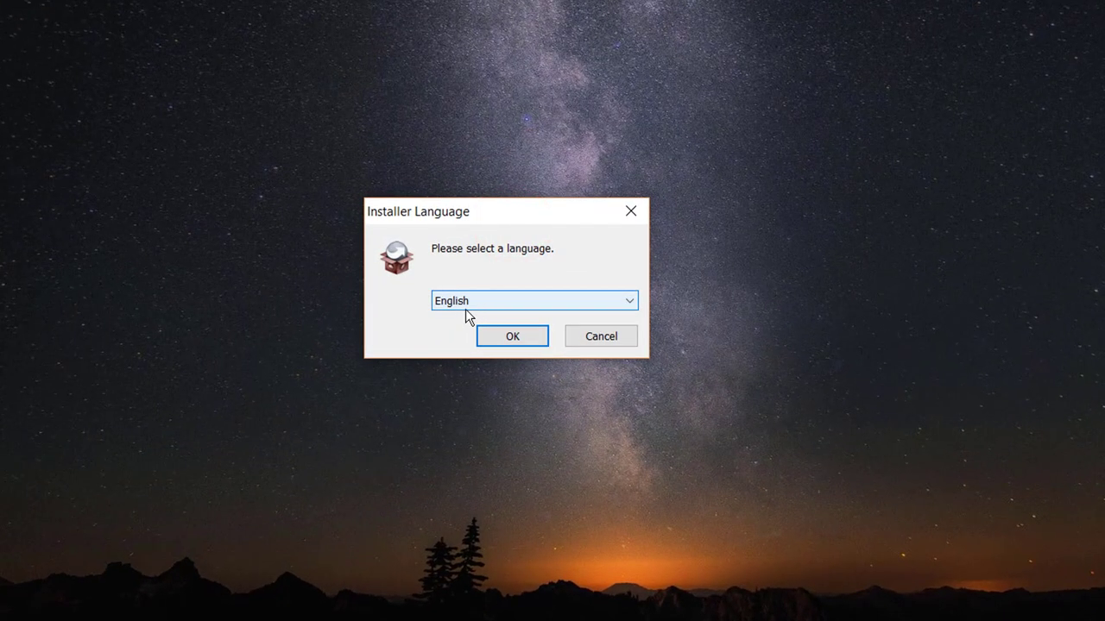
click(515, 343)
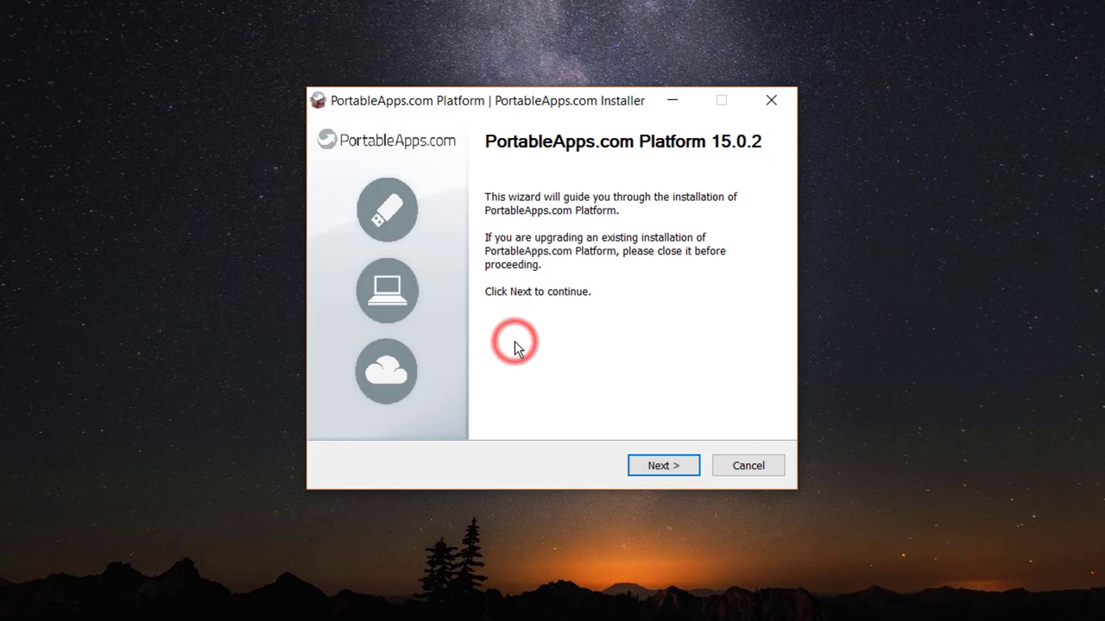
Step: Accept the license, choose a new portable install to E:\, and start installing
click(660, 468)
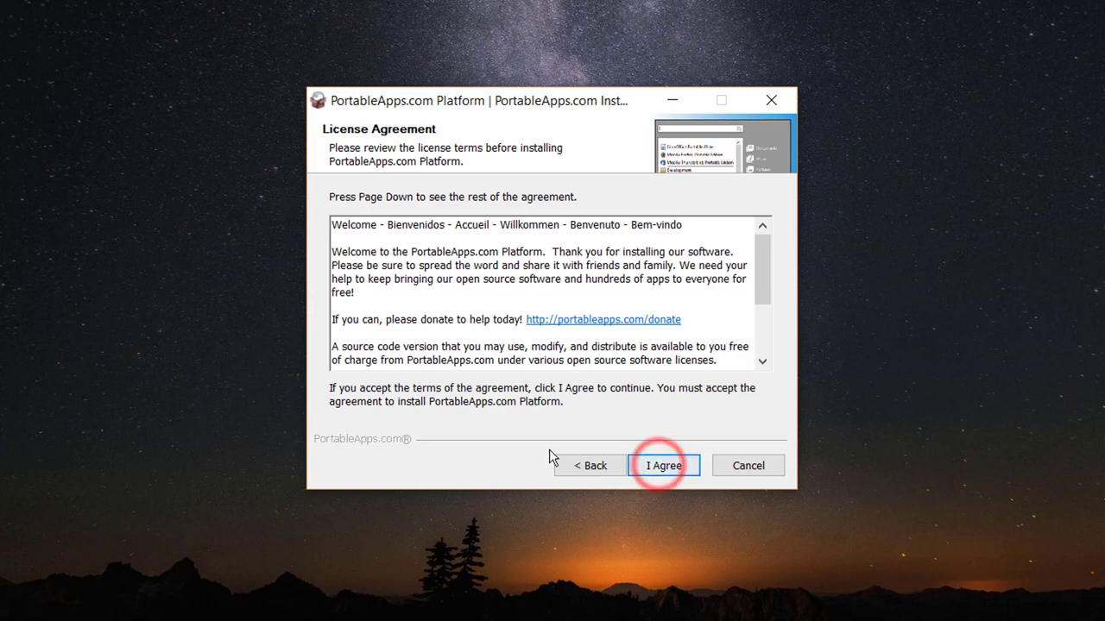
click(669, 465)
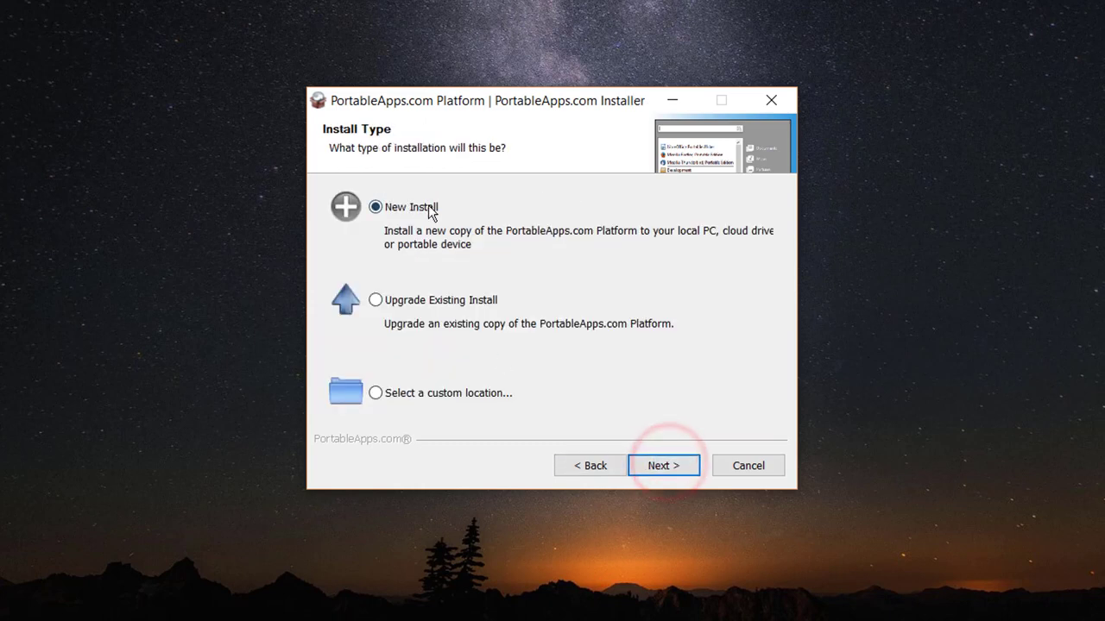
click(662, 473)
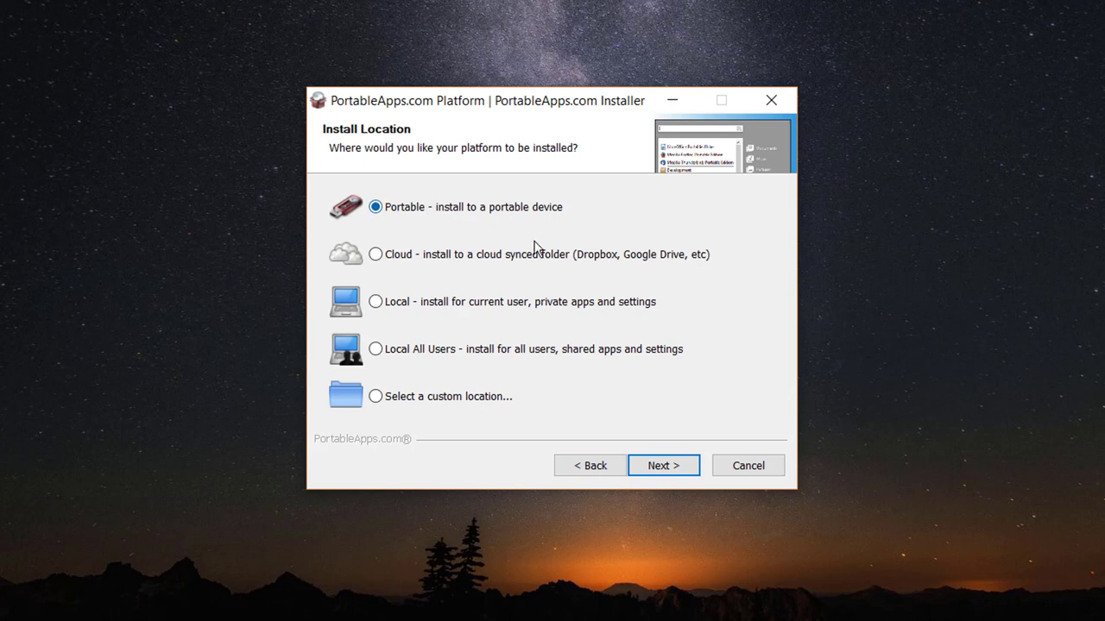
click(663, 467)
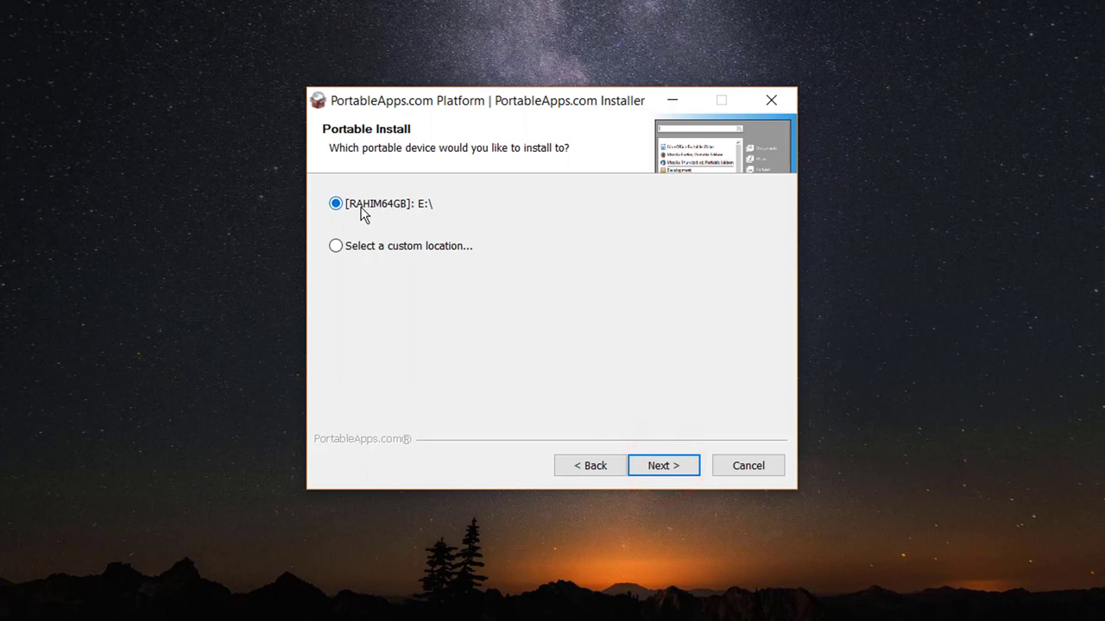
click(659, 467)
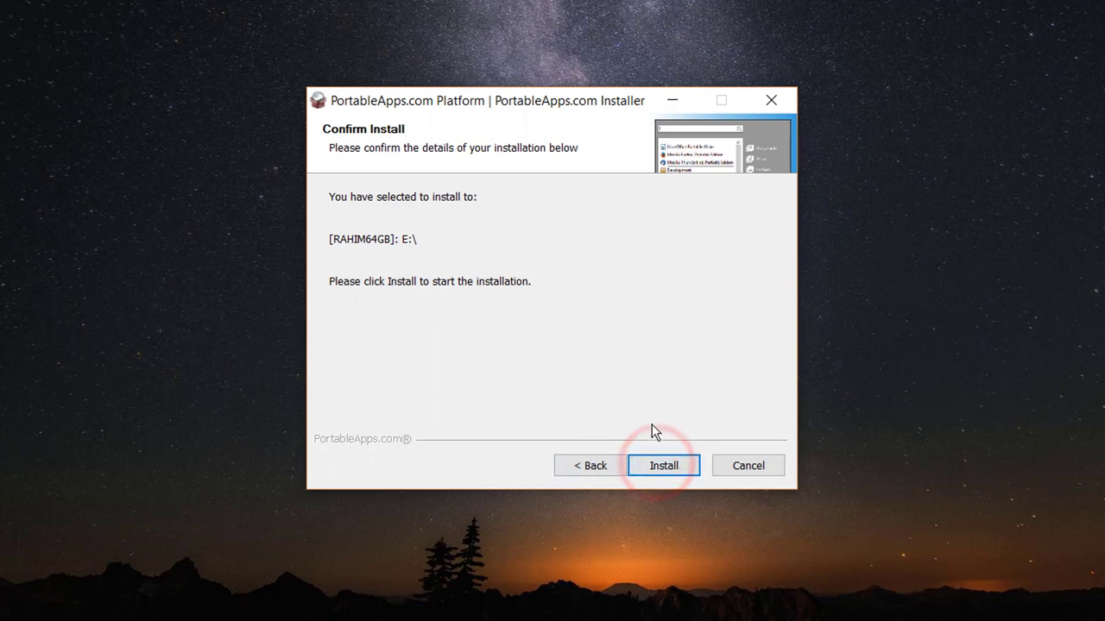
click(668, 466)
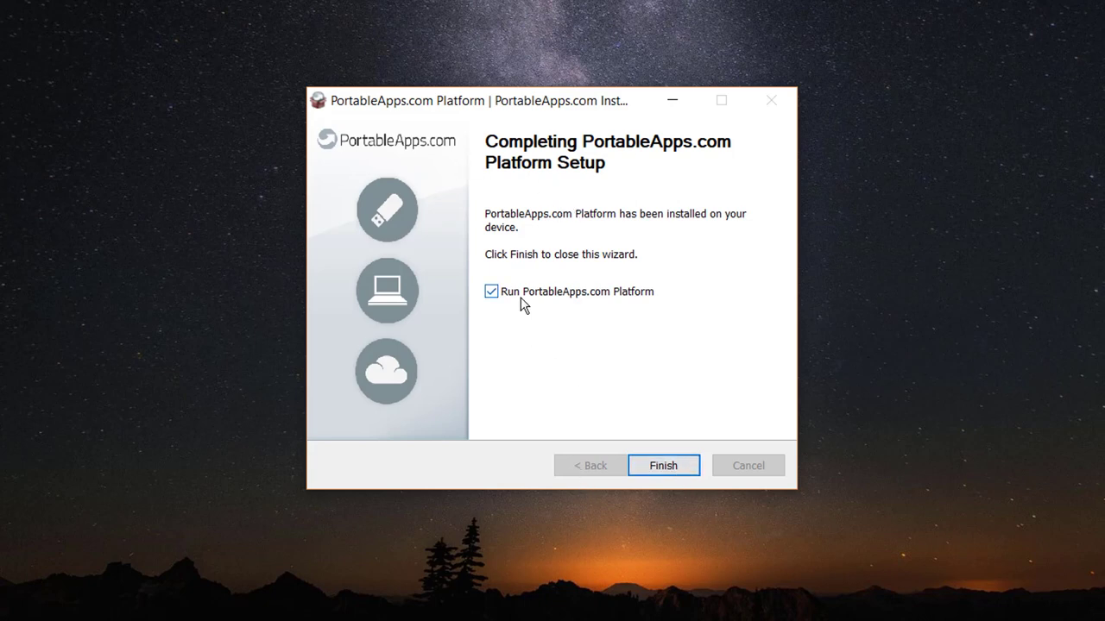
Step: Launch the platform, mark A Note in the App Directory, and install it
click(663, 466)
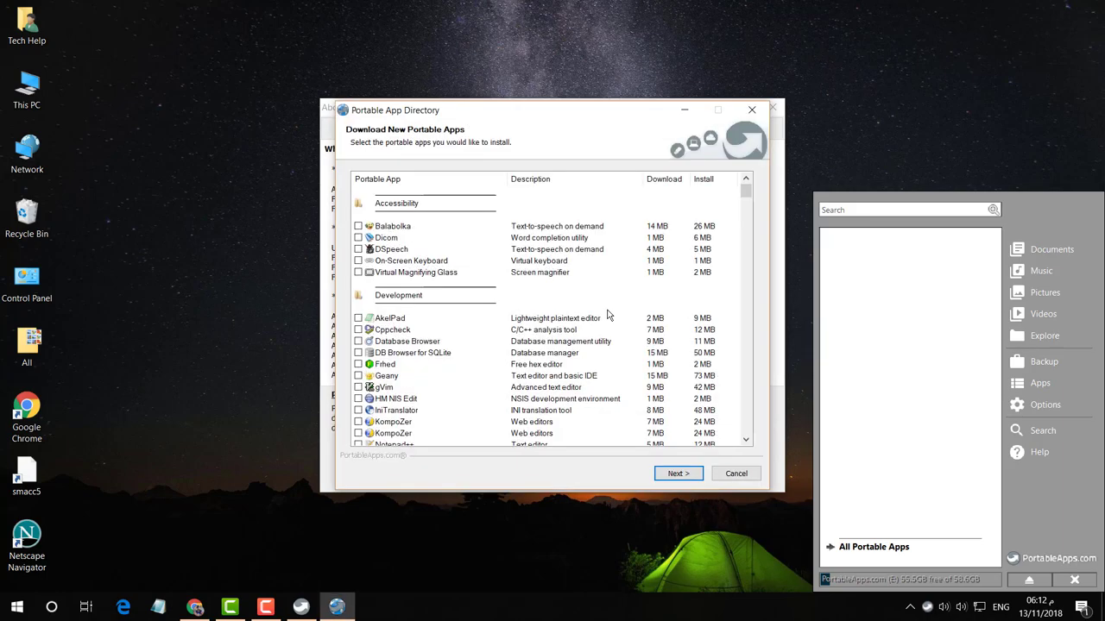
click(745, 204)
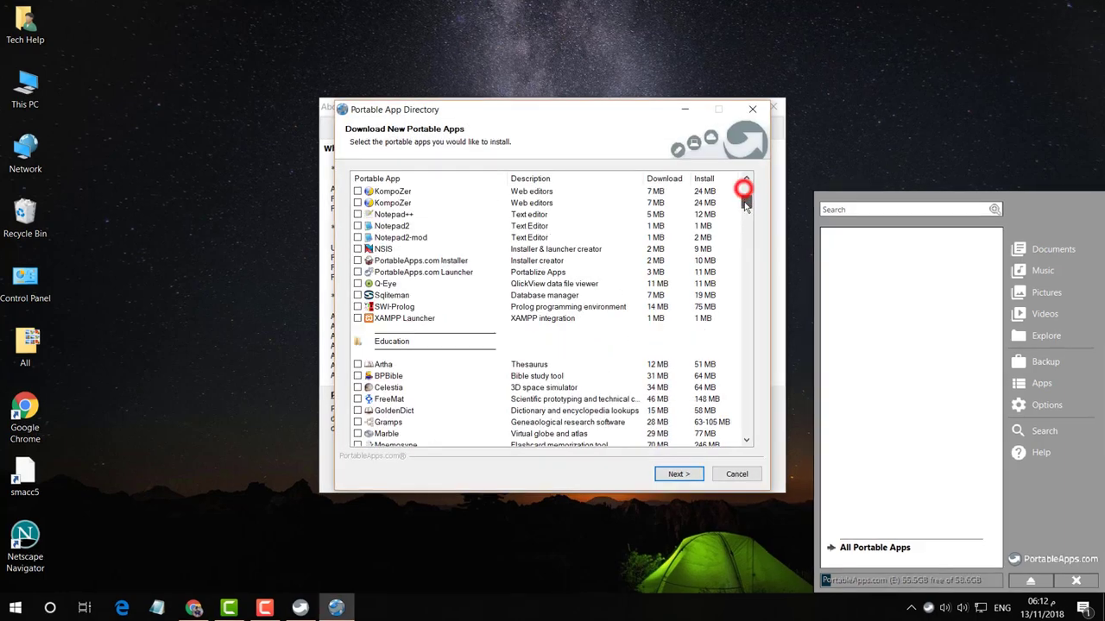
drag(745, 204, 740, 294)
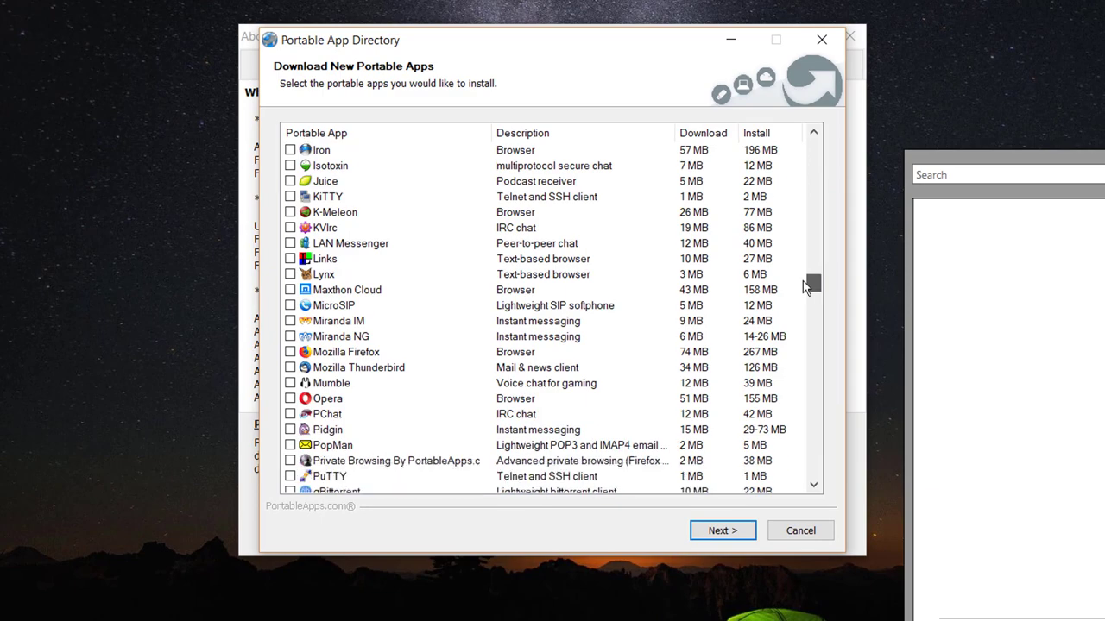
drag(805, 287, 790, 333)
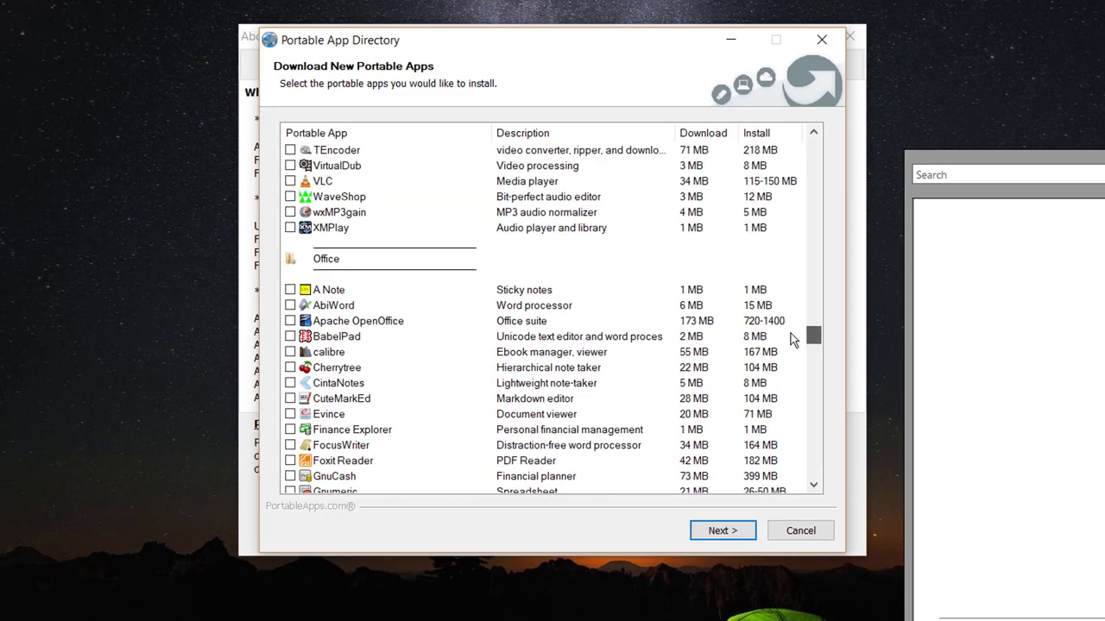
click(292, 291)
click(724, 531)
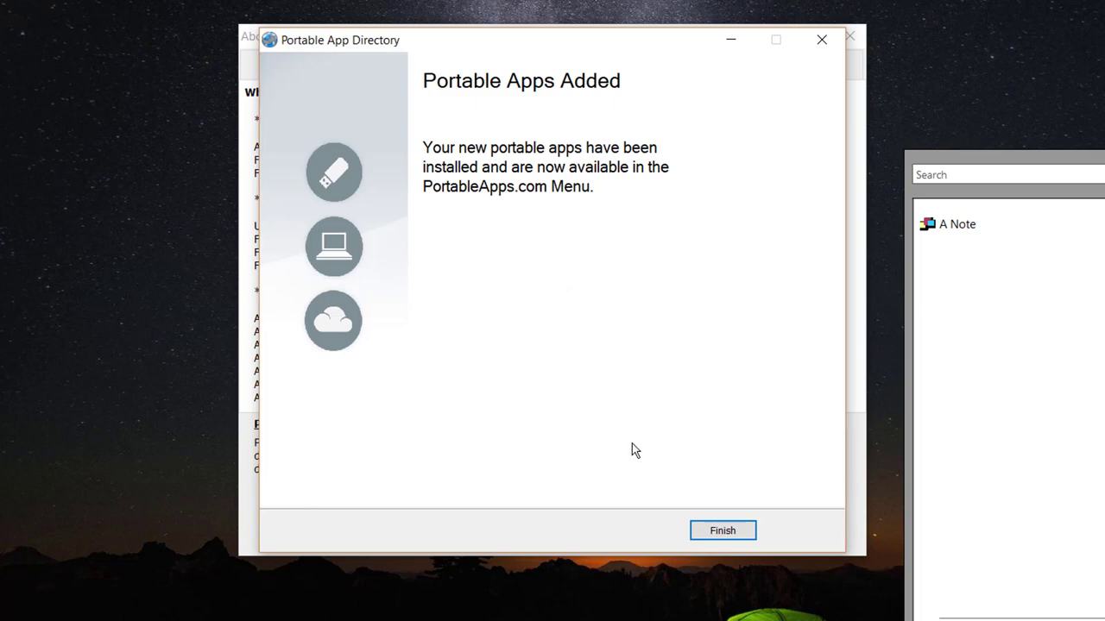
Step: Close the completion and About windows and open drive RAHIM64GB (E:) in This PC
click(724, 530)
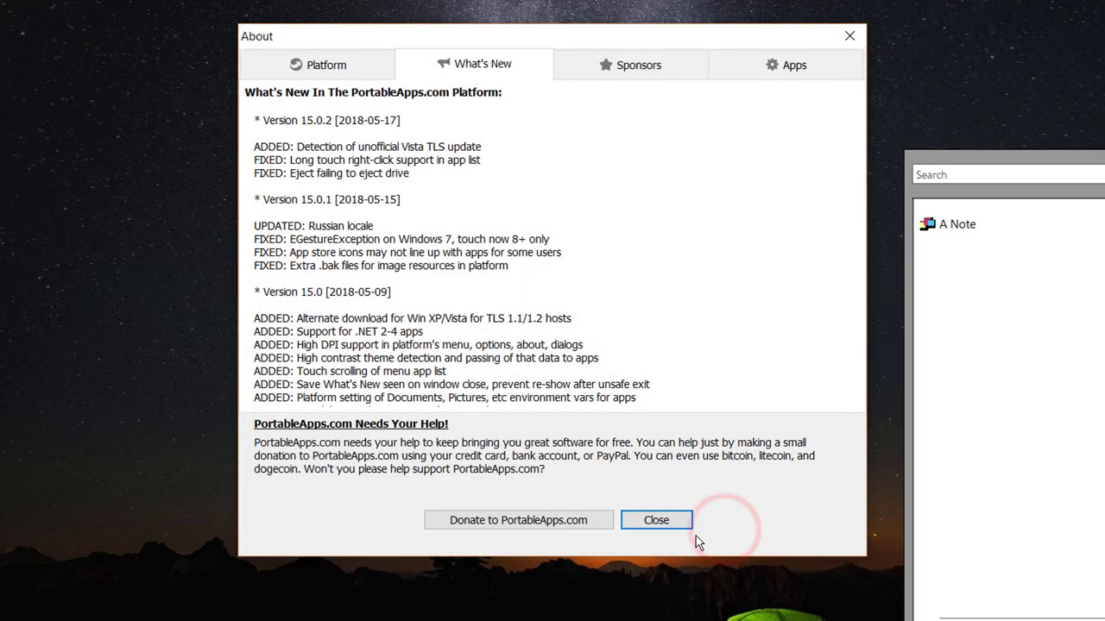
click(674, 525)
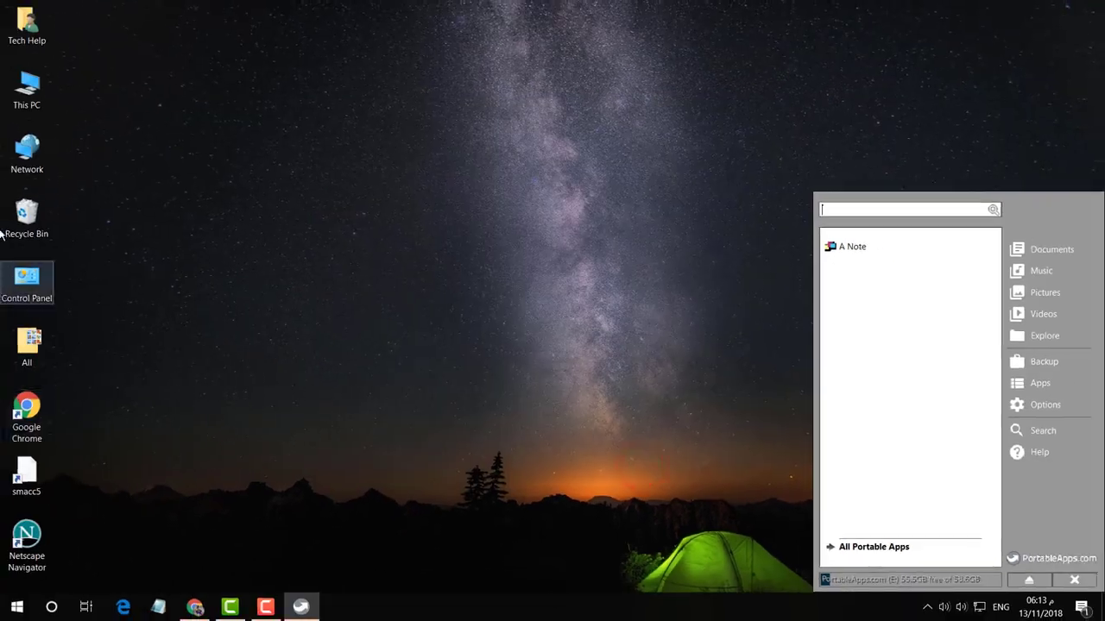
double_click(27, 91)
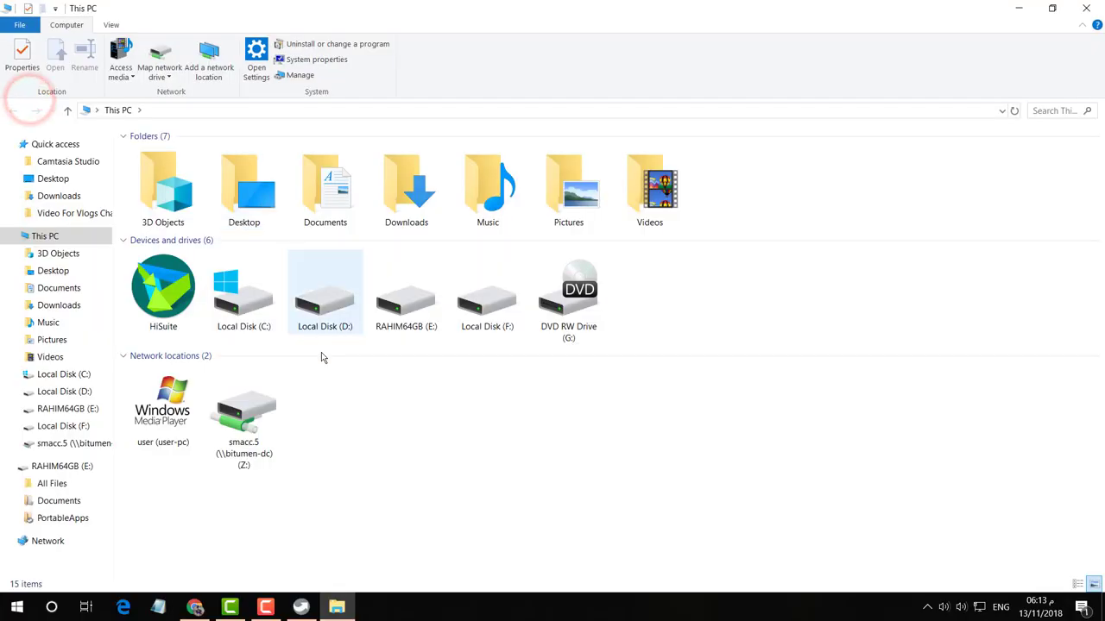
double_click(396, 315)
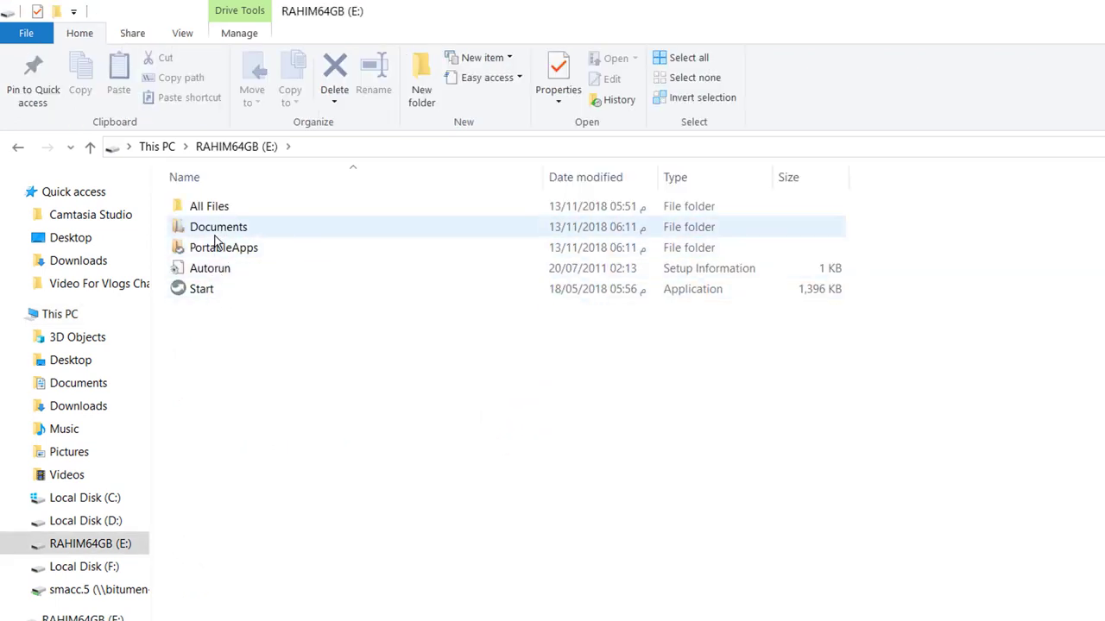
Step: Launch ANotePortable from the E:\PortableApps\ANotePortable folder
click(202, 290)
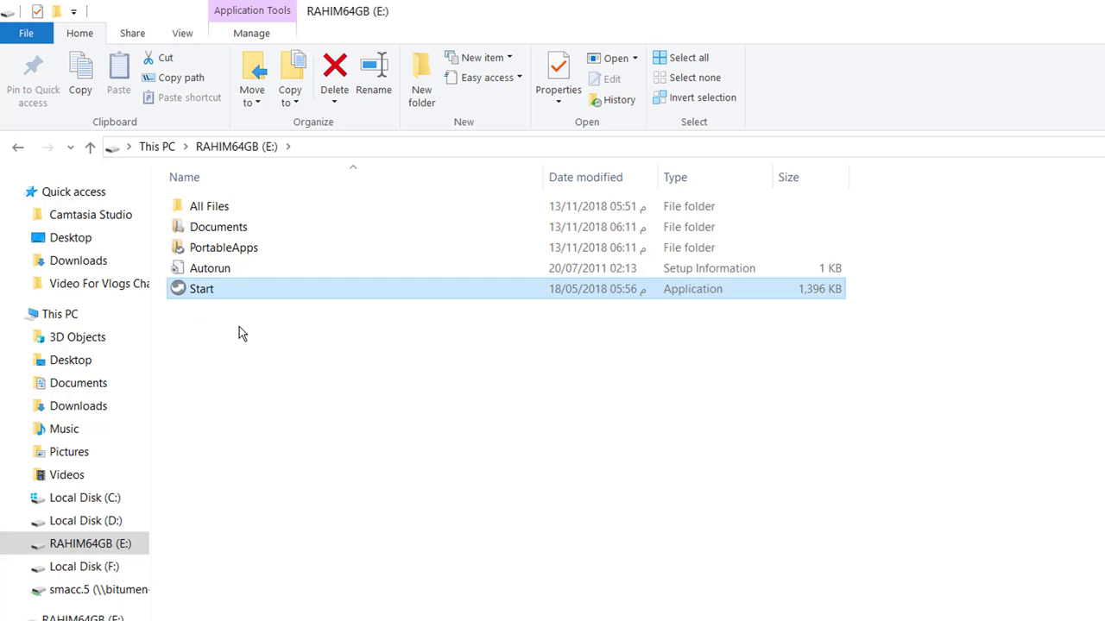
double_click(235, 249)
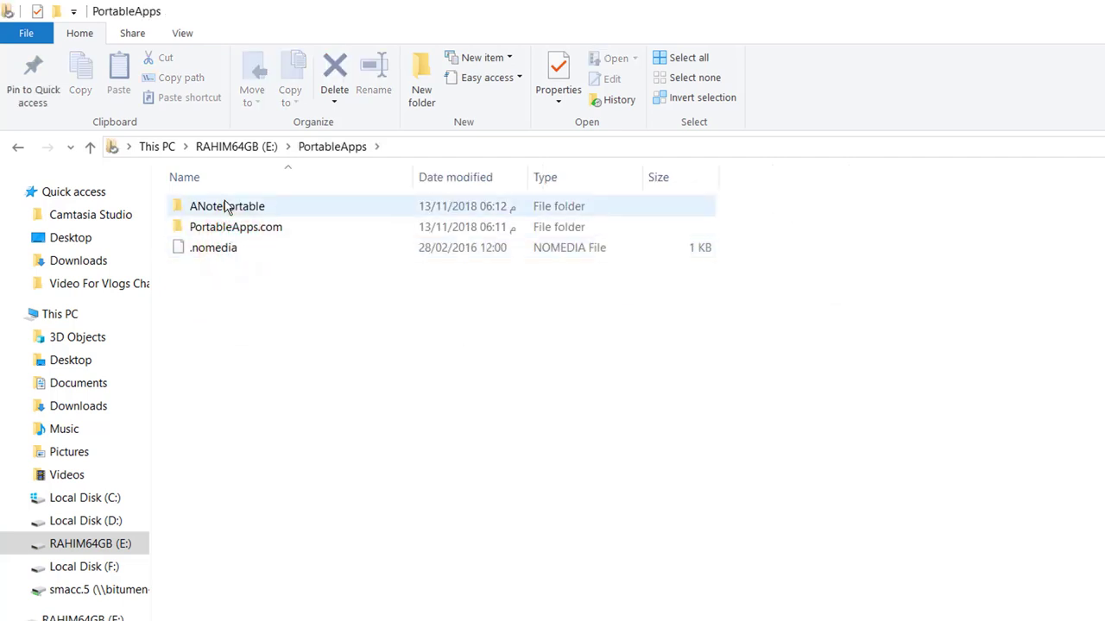
double_click(224, 207)
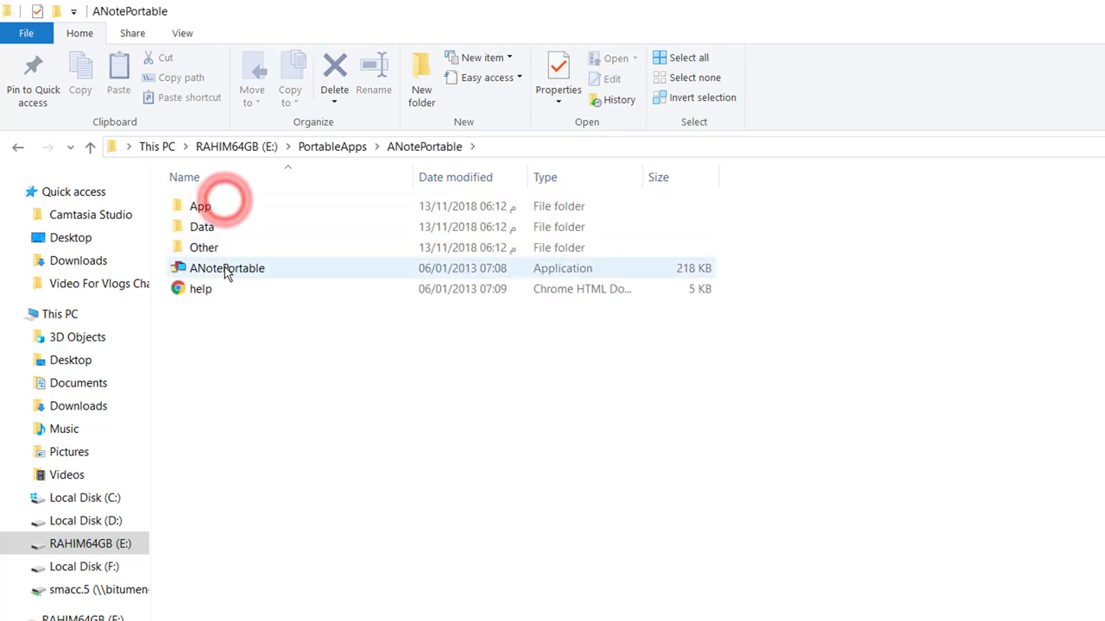
click(227, 268)
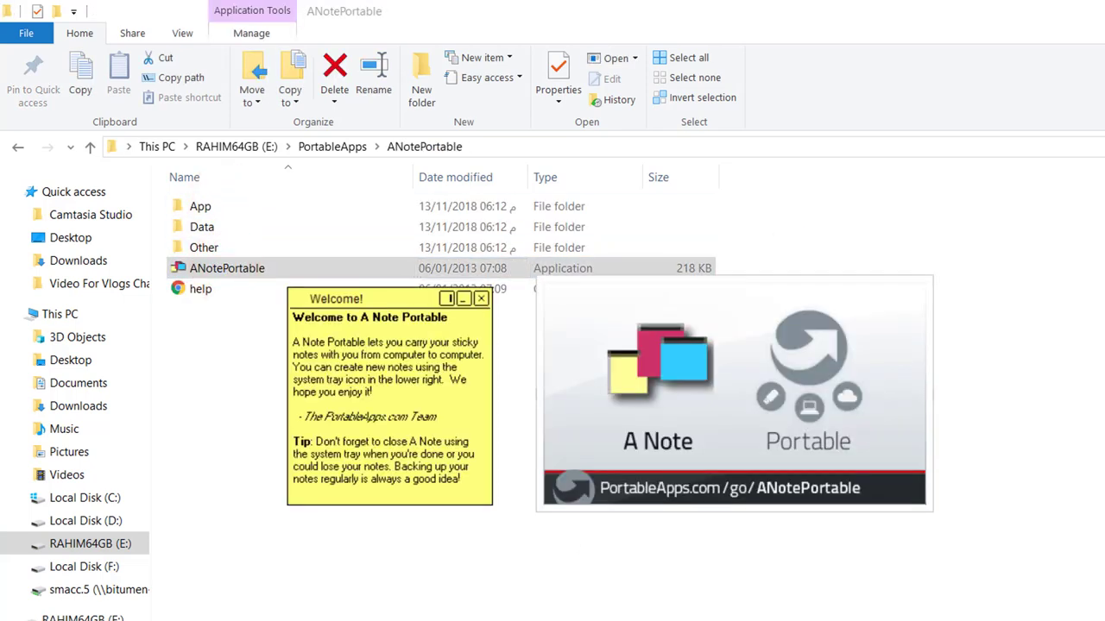
Step: Close and remove A Note's welcome note, then return to the root of drive E:
click(481, 300)
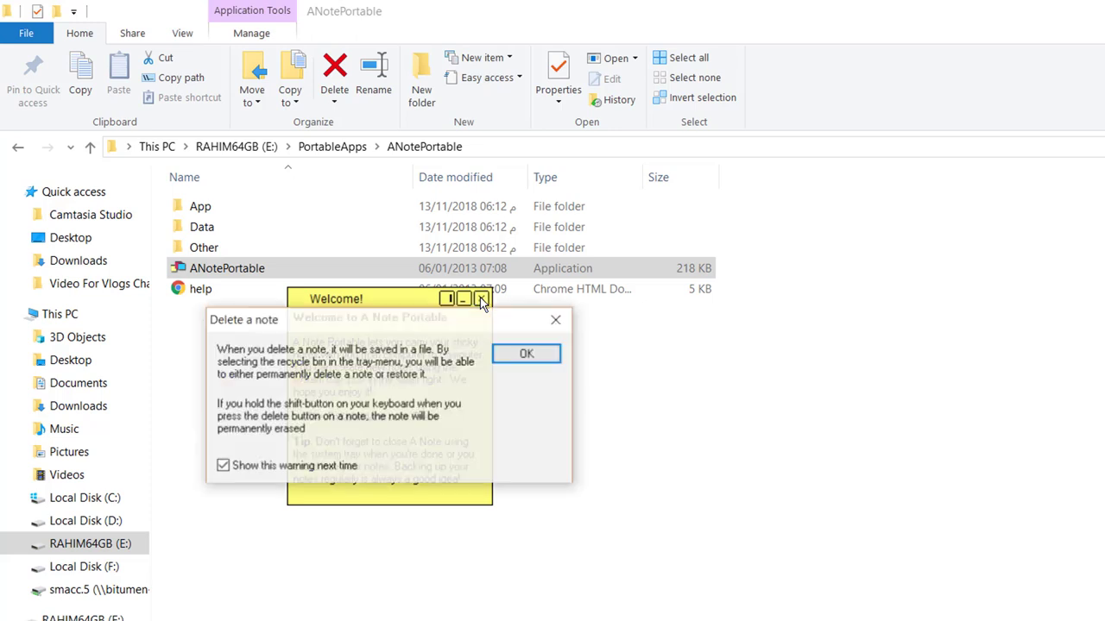
click(516, 353)
click(332, 147)
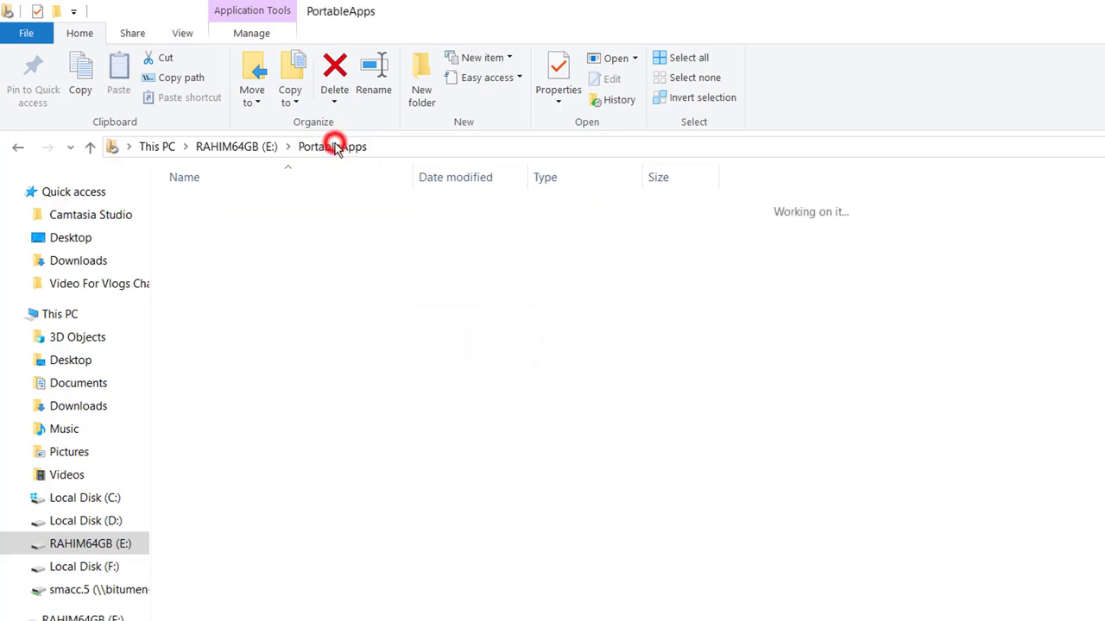
click(226, 147)
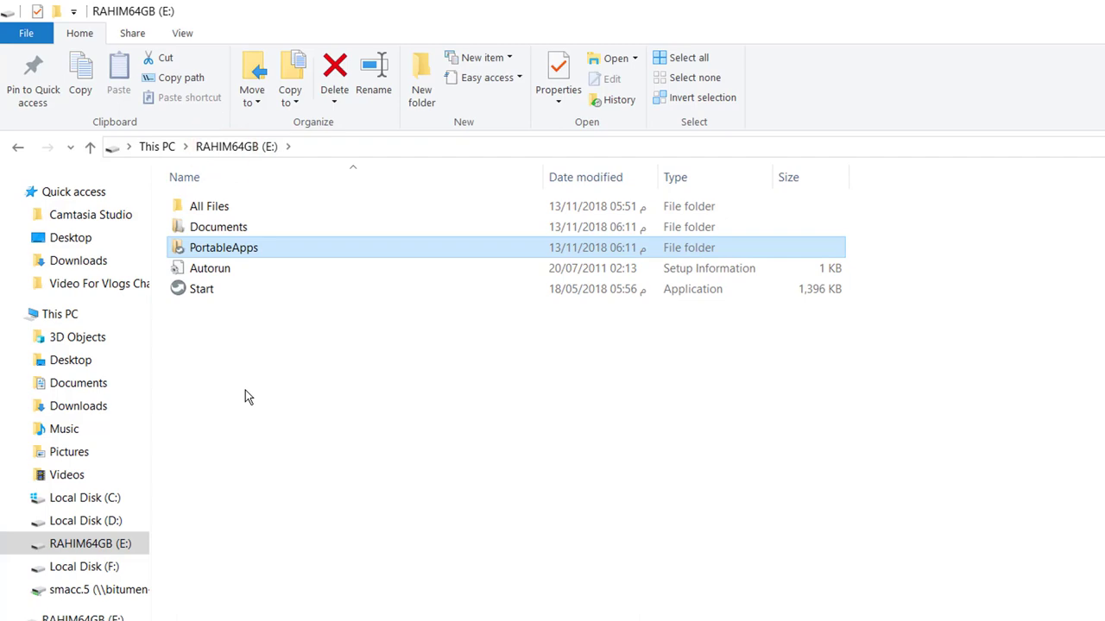
Step: Start the PortableApps.com Platform from drive E: and minimize File Explorer
click(216, 290)
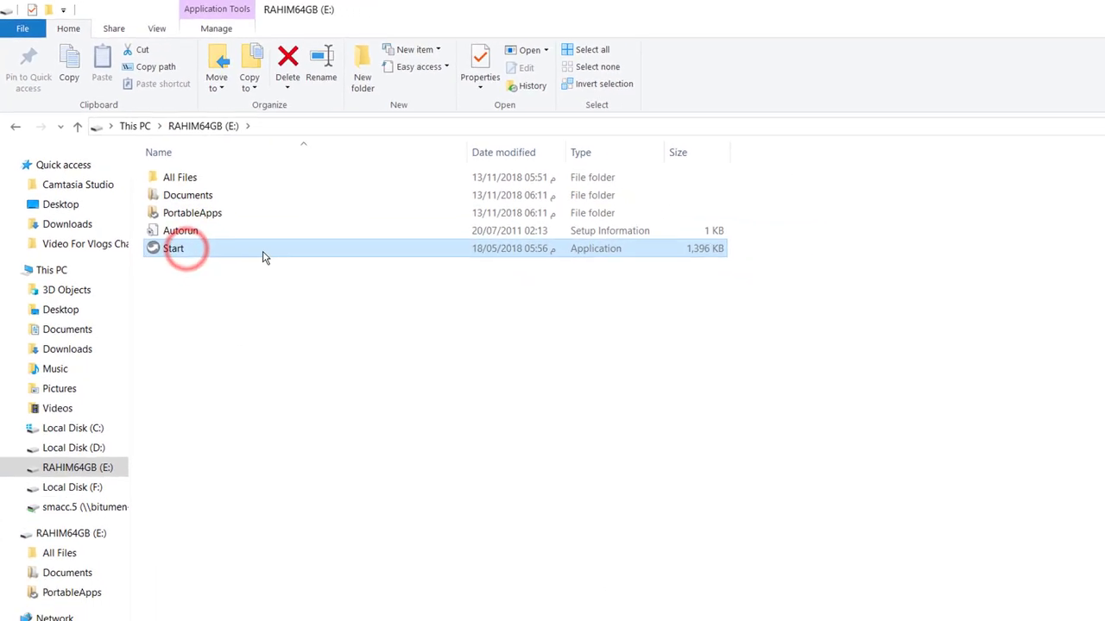
double_click(263, 252)
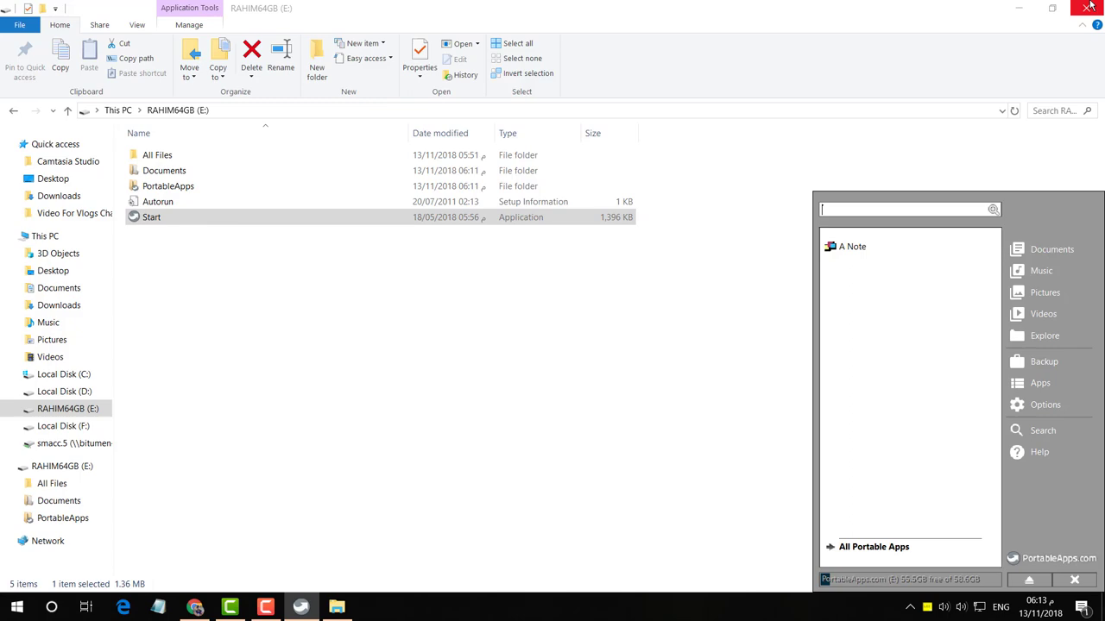
click(1018, 7)
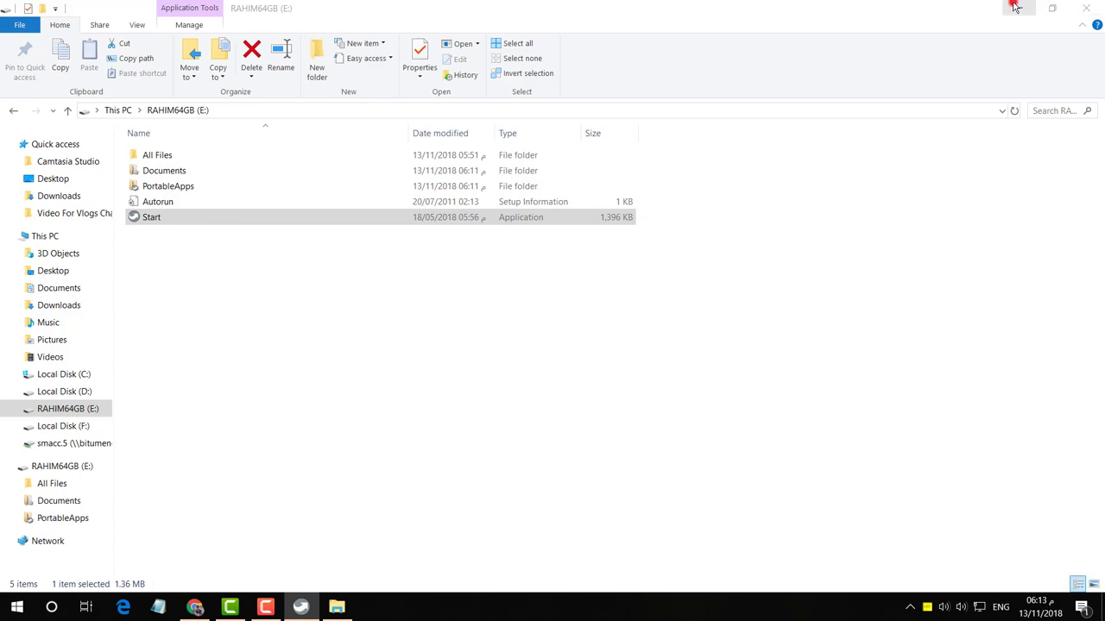
Step: From the PortableApps.com tray menu, choose Apps > Get More Apps > By Category
click(910, 604)
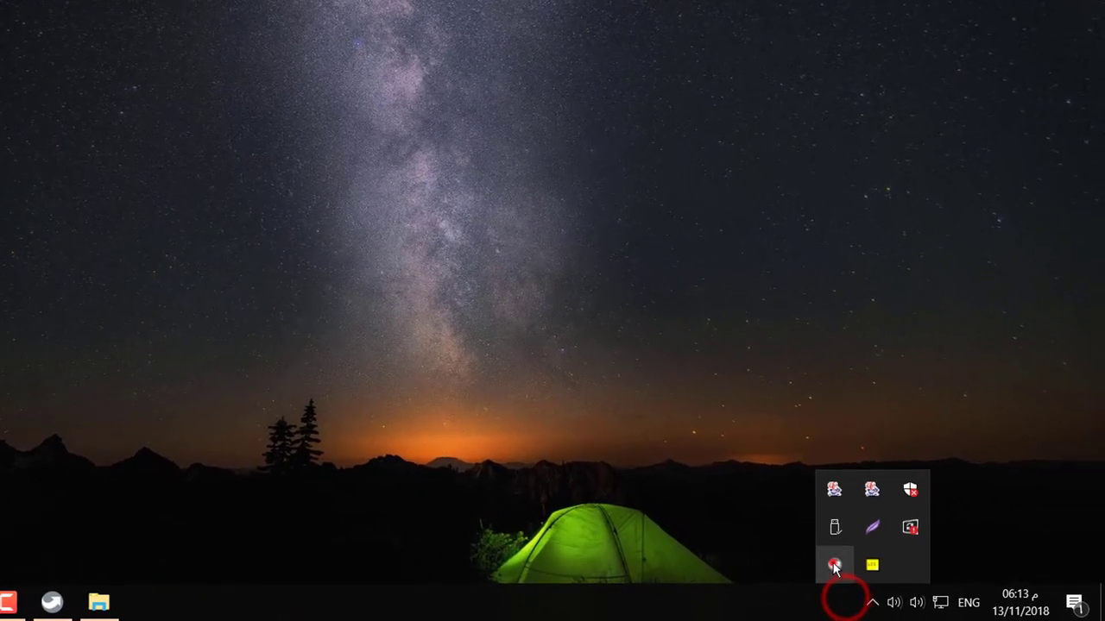
click(863, 570)
click(1040, 342)
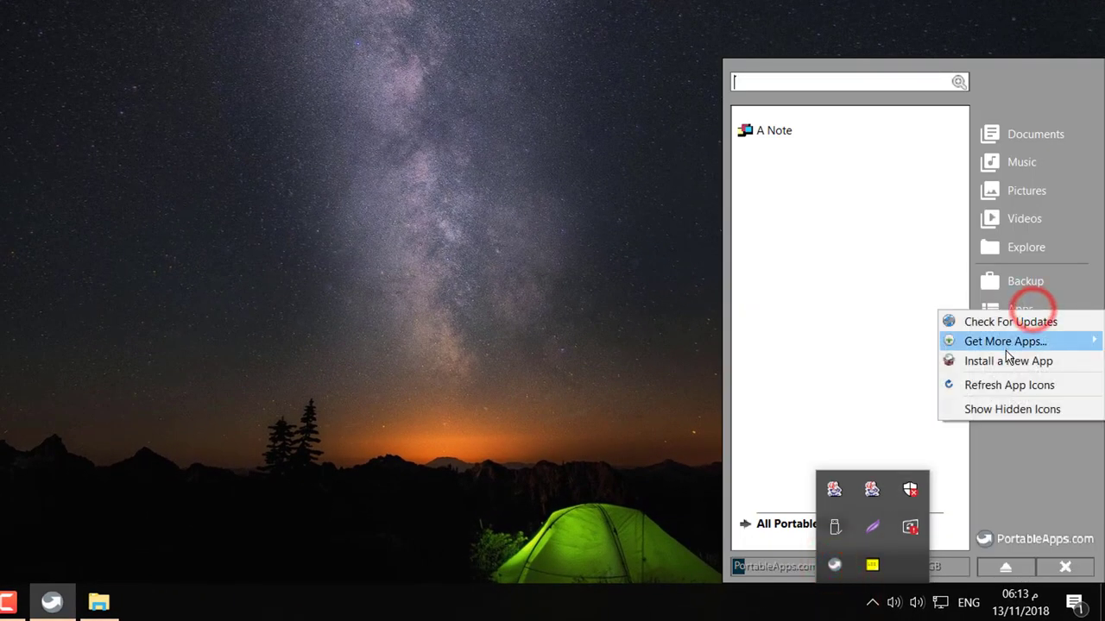
mouse_move(1007, 344)
click(866, 344)
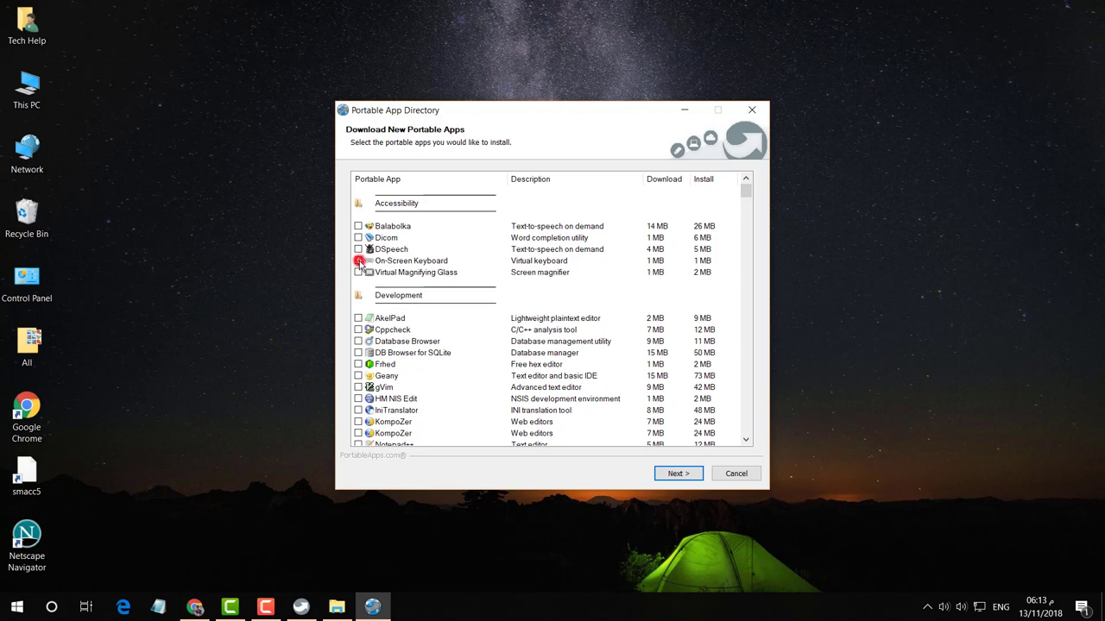
Step: Download and install the chosen apps, finish the installer, and open This PC
click(673, 475)
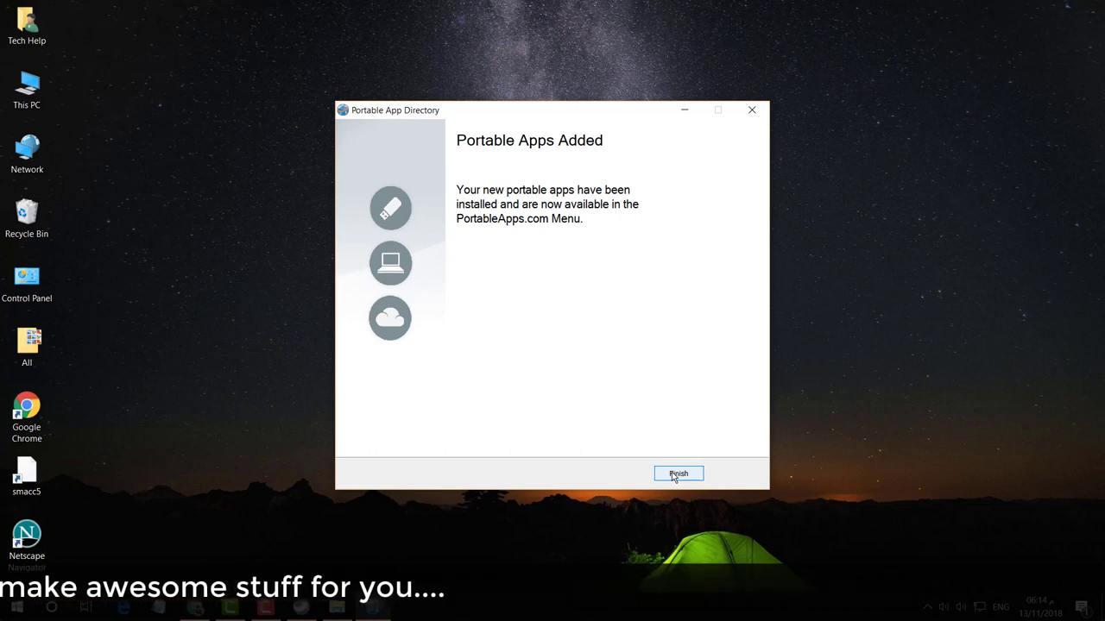
click(674, 475)
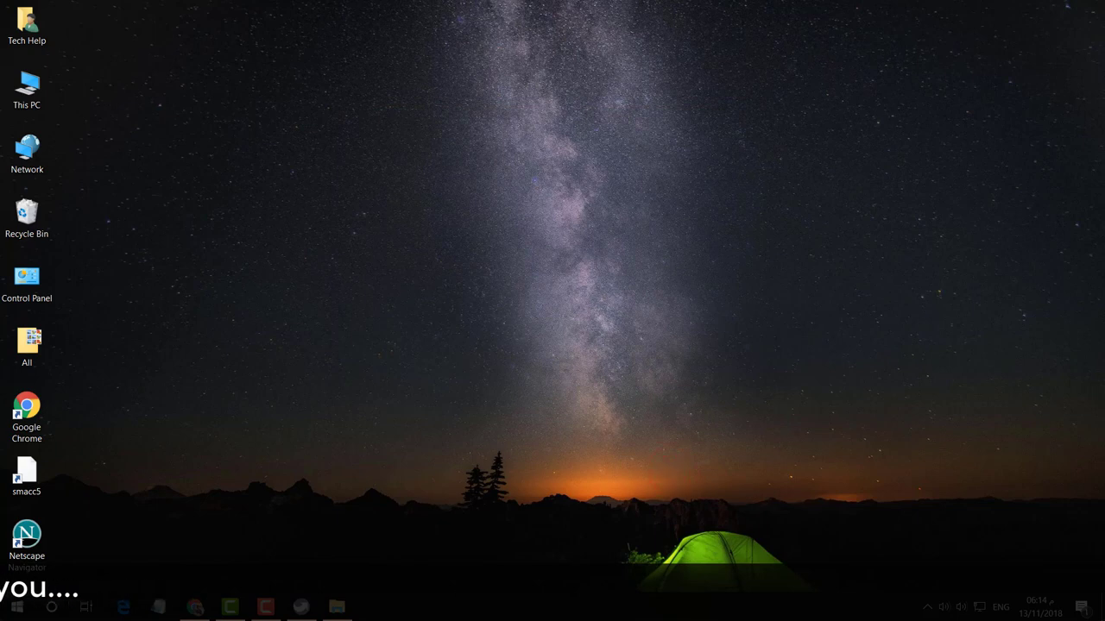
double_click(31, 86)
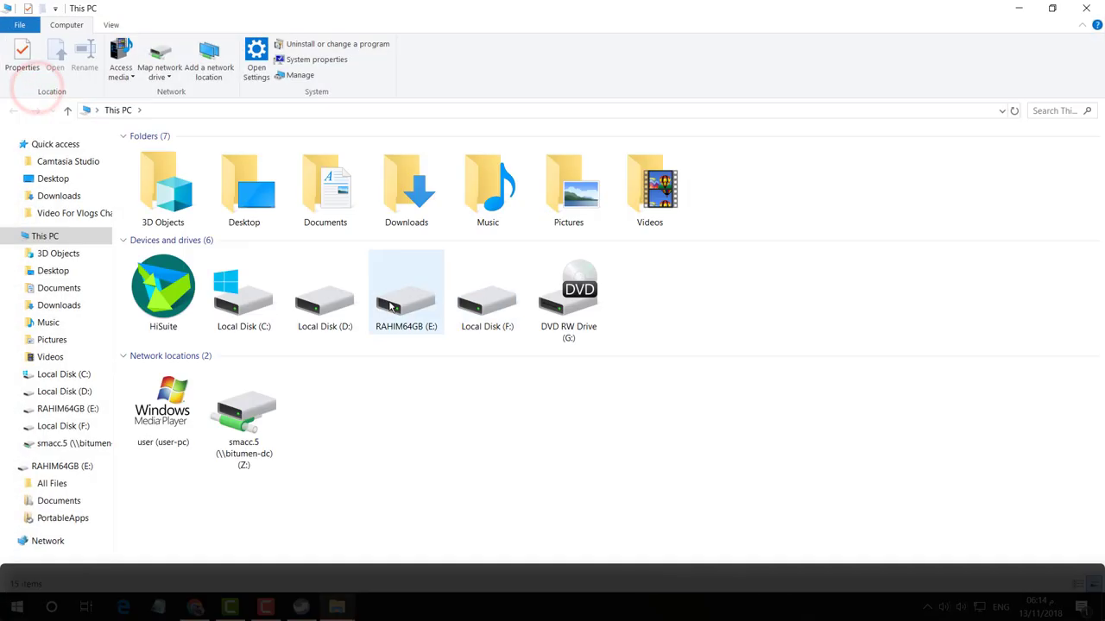